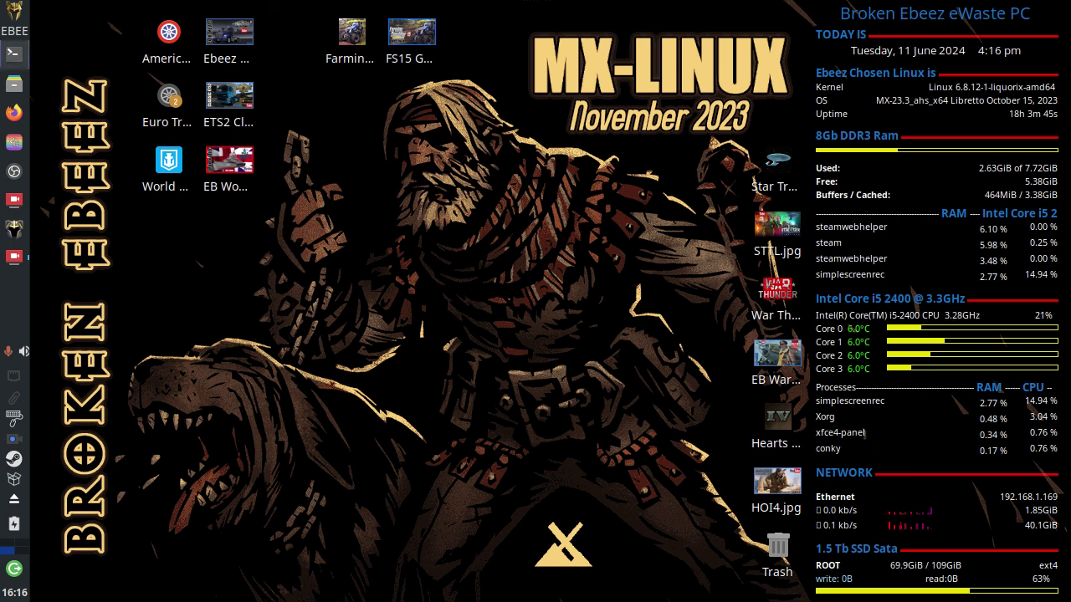
# Run neofetch in a new Xfce Terminal window and move the window toward the centre.
pyautogui.click(14, 54)
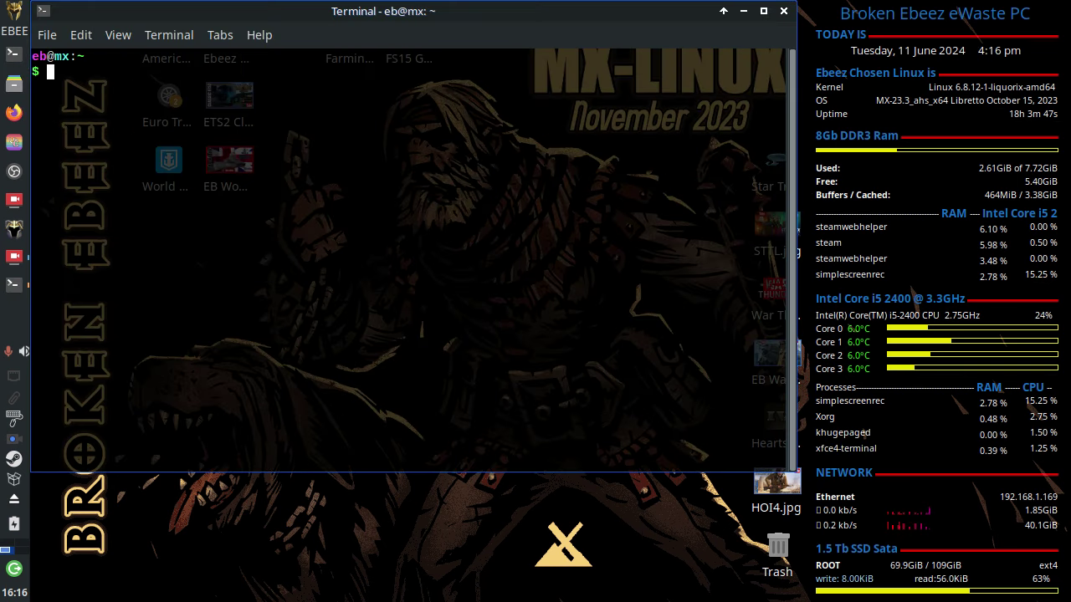
pyautogui.write('ne')
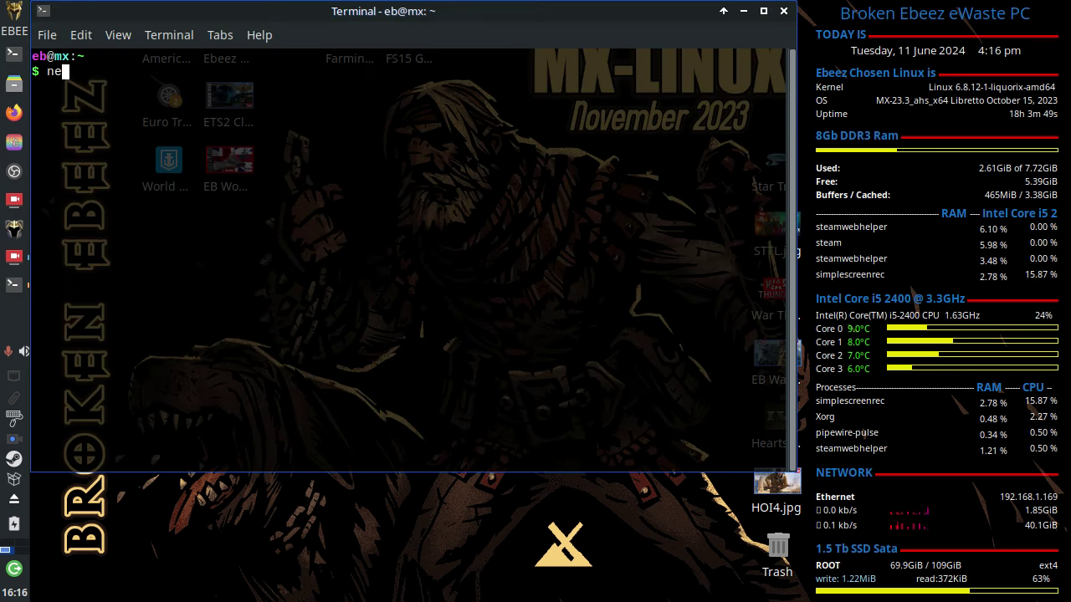
pyautogui.write('ofe')
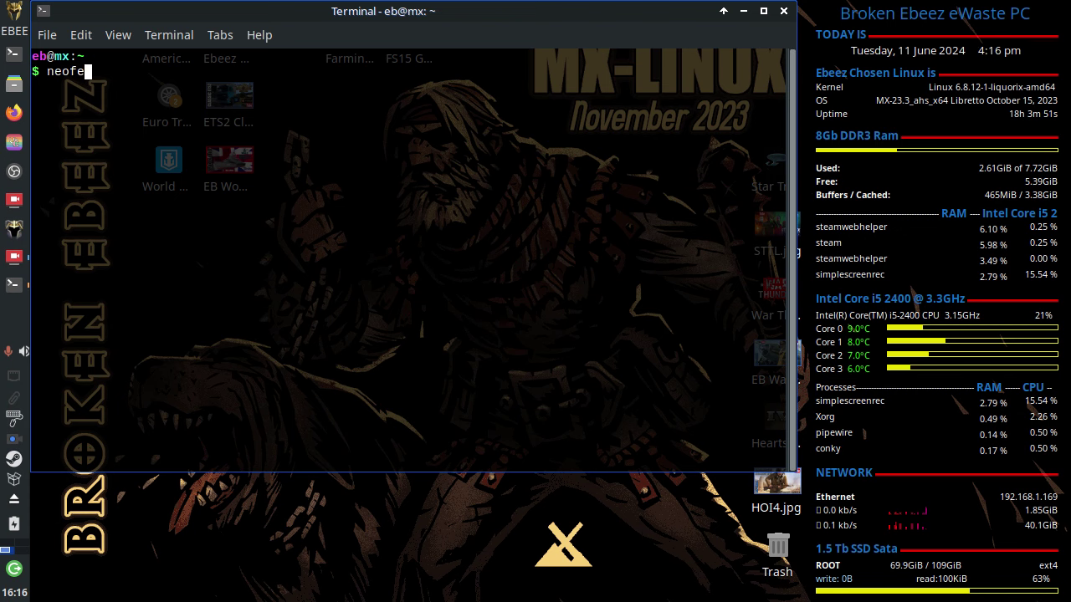
pyautogui.write('tch')
pyautogui.press('Return')
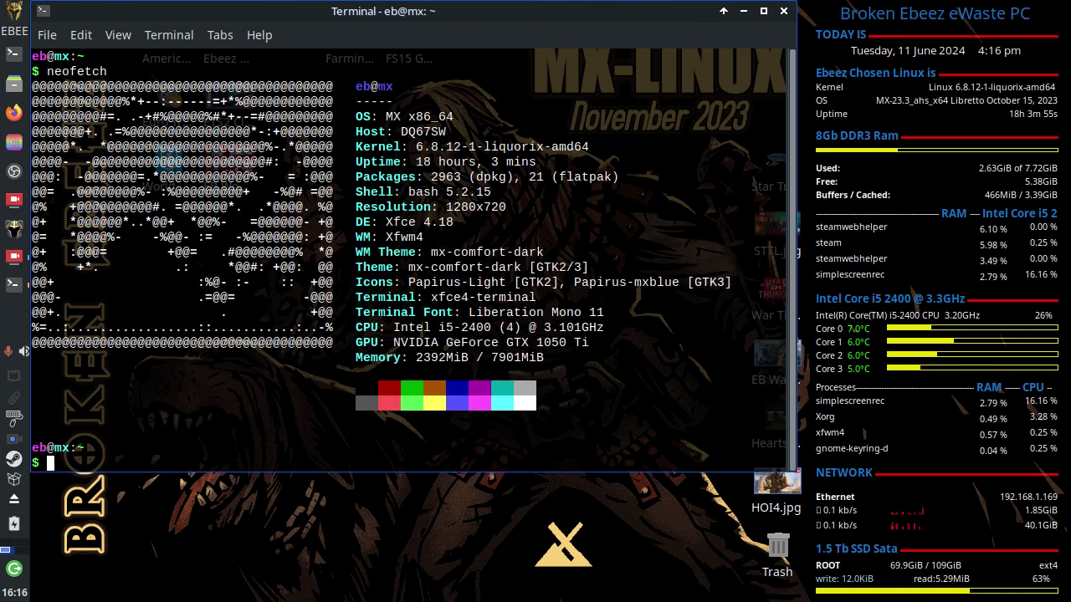
pyautogui.moveTo(383, 10)
pyautogui.mouseDown()
pyautogui.moveTo(419, 24)
pyautogui.moveTo(449, 71)
pyautogui.mouseUp()
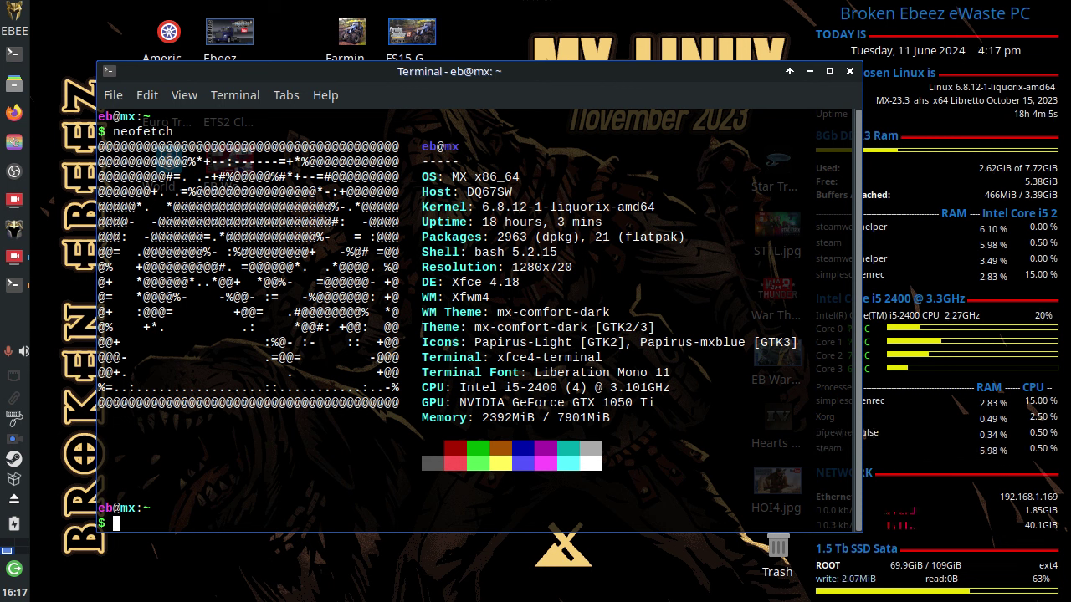
# Close the terminal and bring up the Steam game library from the tray icon.
pyautogui.click(849, 71)
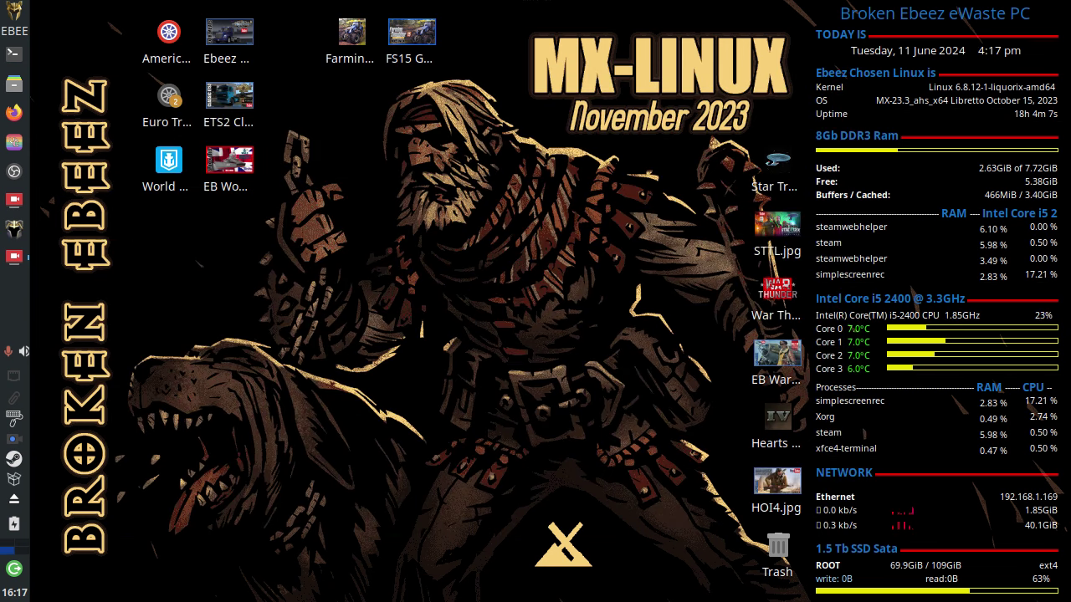
pyautogui.rightClick(13, 459)
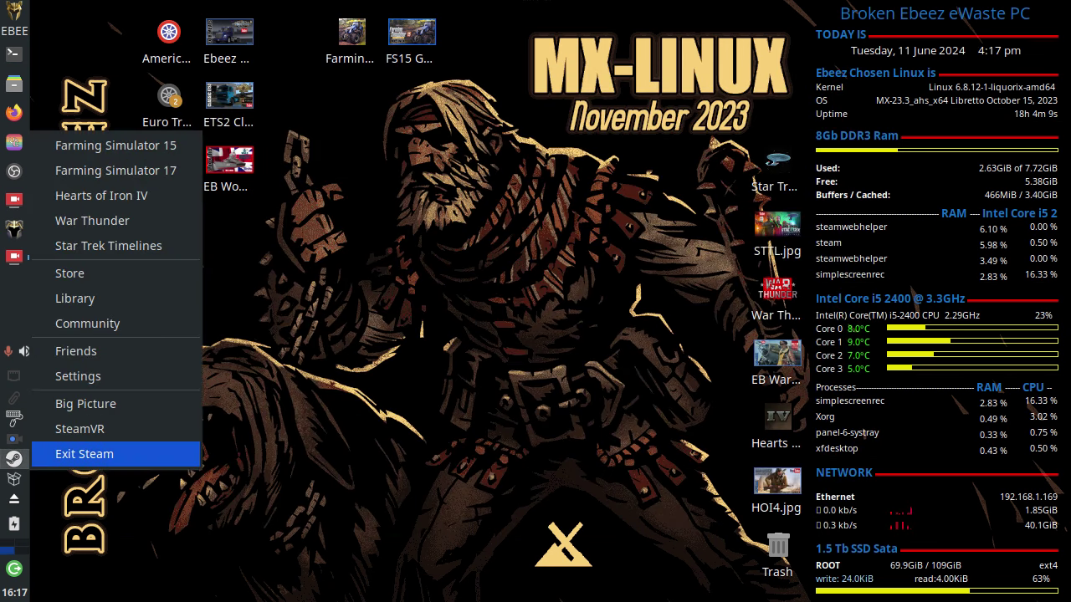
pyautogui.click(75, 298)
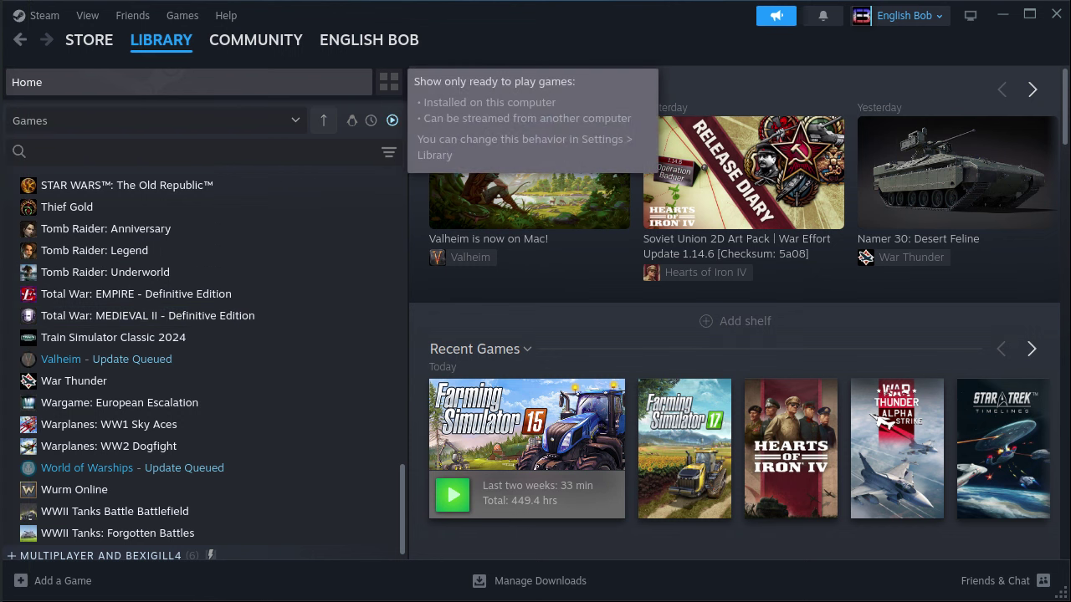
pyautogui.scroll(15, 209, 322)
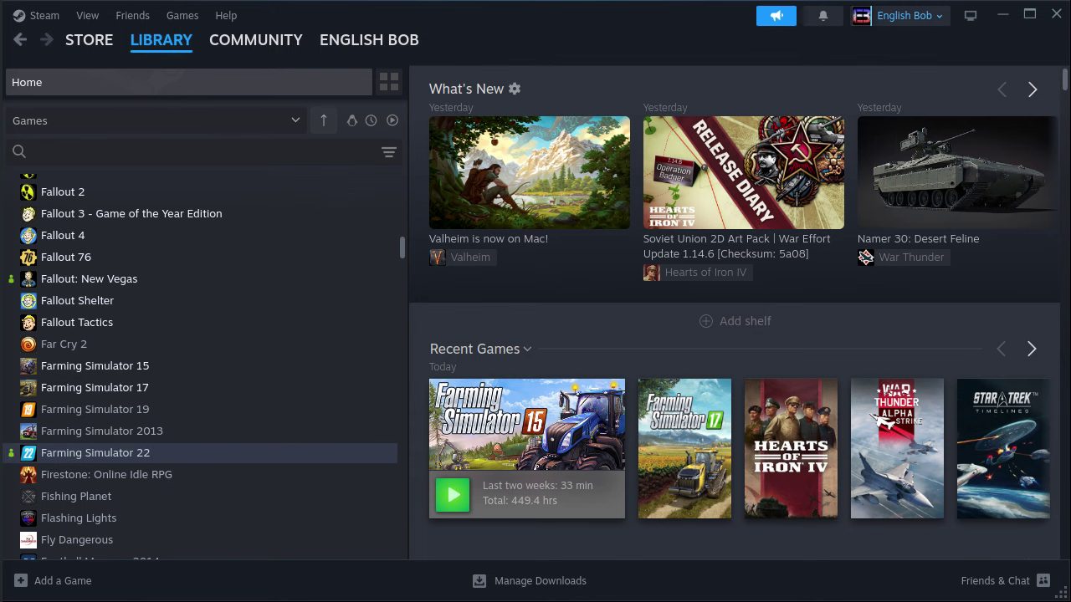
# Install Farming Simulator 2013 to the /mnt/onetb drive.
pyautogui.click(167, 431)
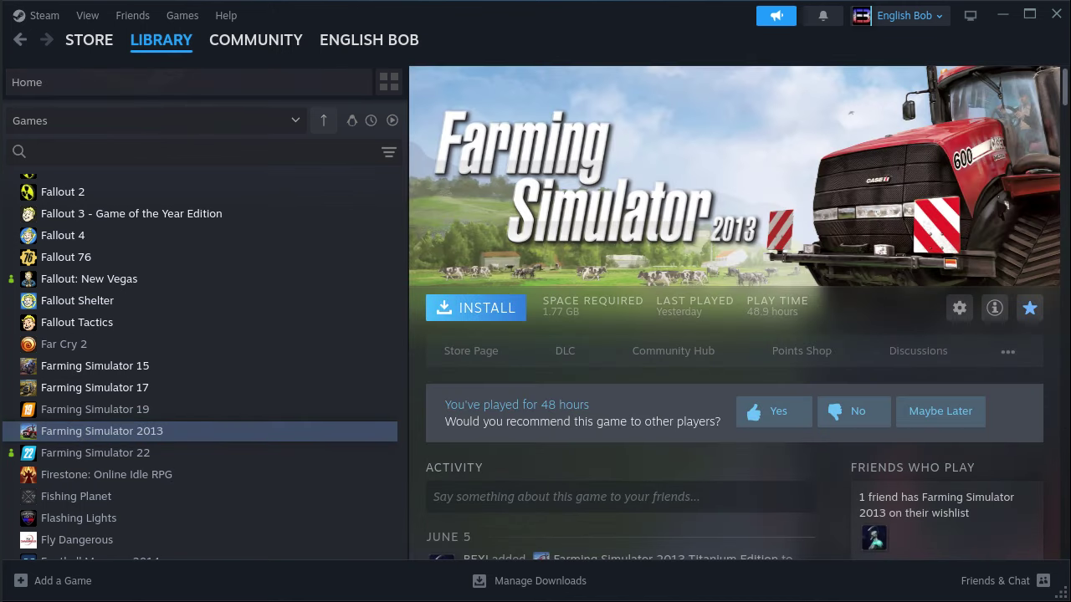
pyautogui.click(475, 308)
pyautogui.press('Down')
pyautogui.press('Down')
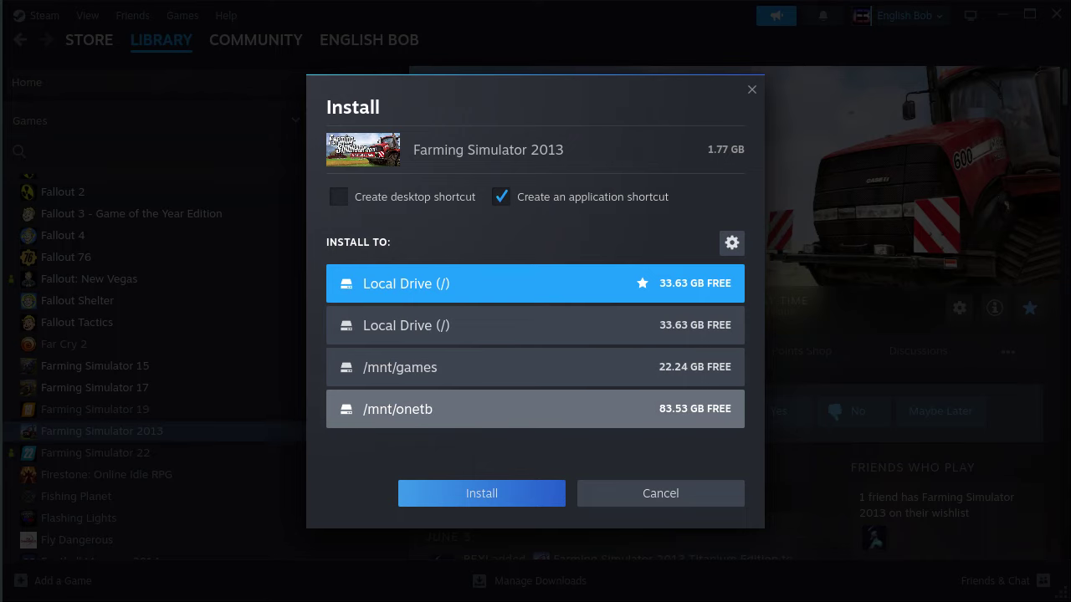
pyautogui.press('Return')
pyautogui.press('Down')
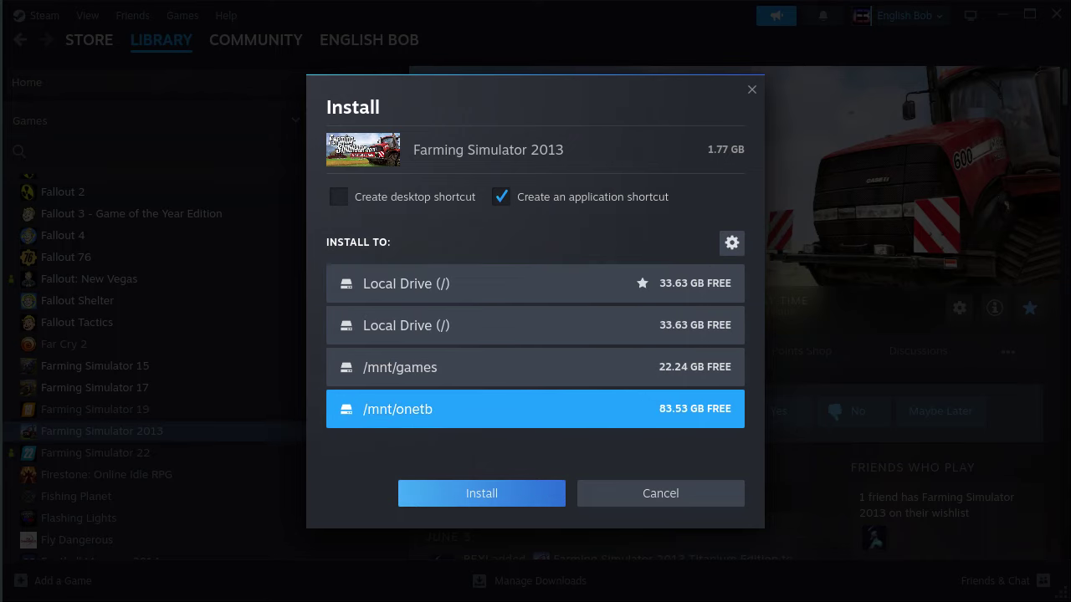
pyautogui.press('Return')
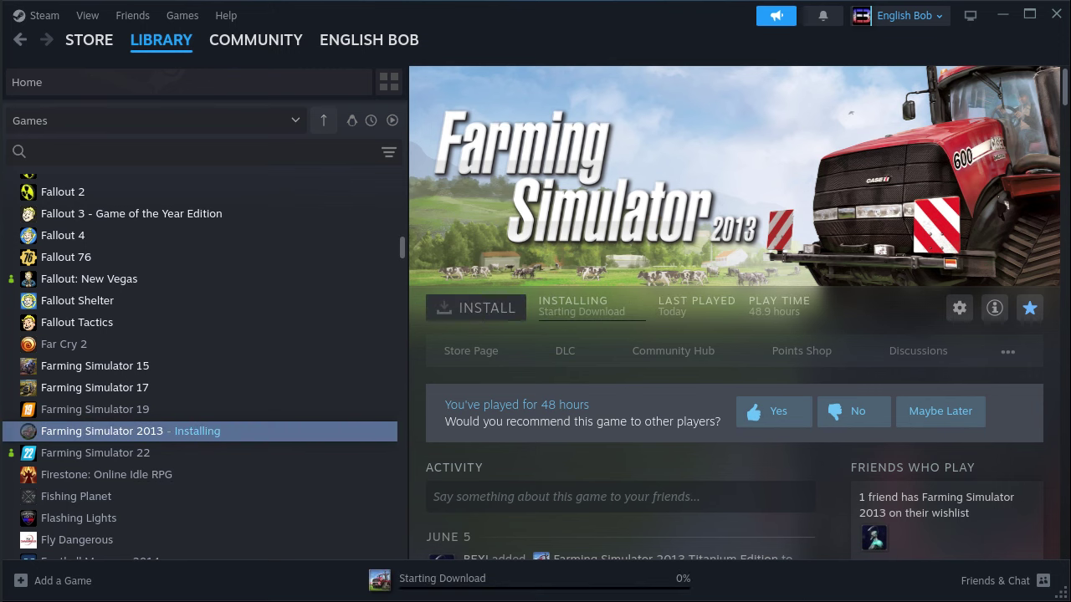
# Go to the Compatibility settings in Farming Simulator 2013's Properties.
pyautogui.press('Menu')
pyautogui.press('Down')
pyautogui.press('Down')
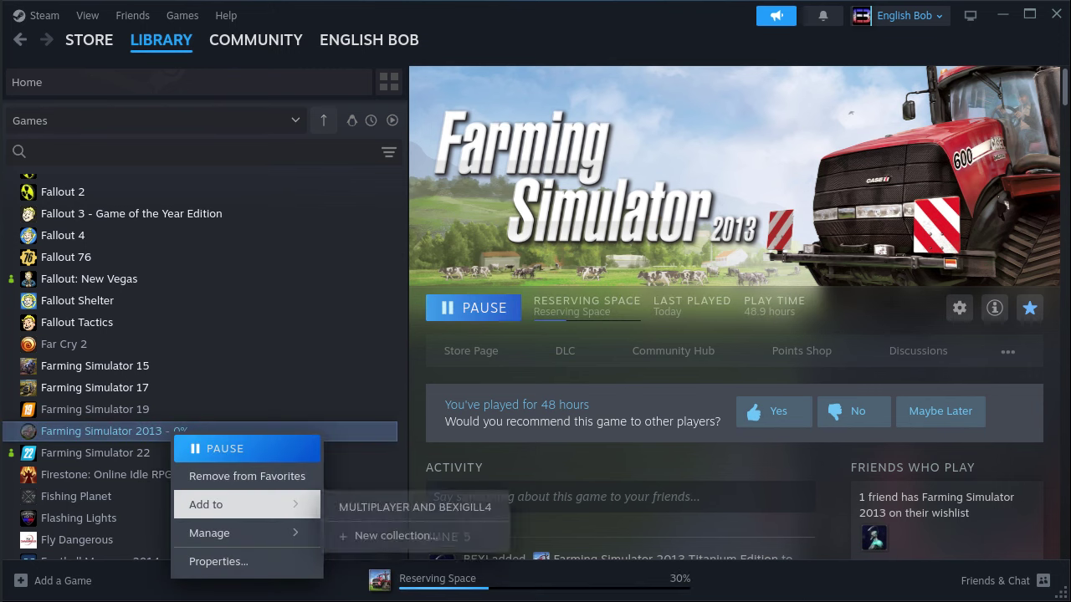
pyautogui.press('Down')
pyautogui.press('Down')
pyautogui.press('Return')
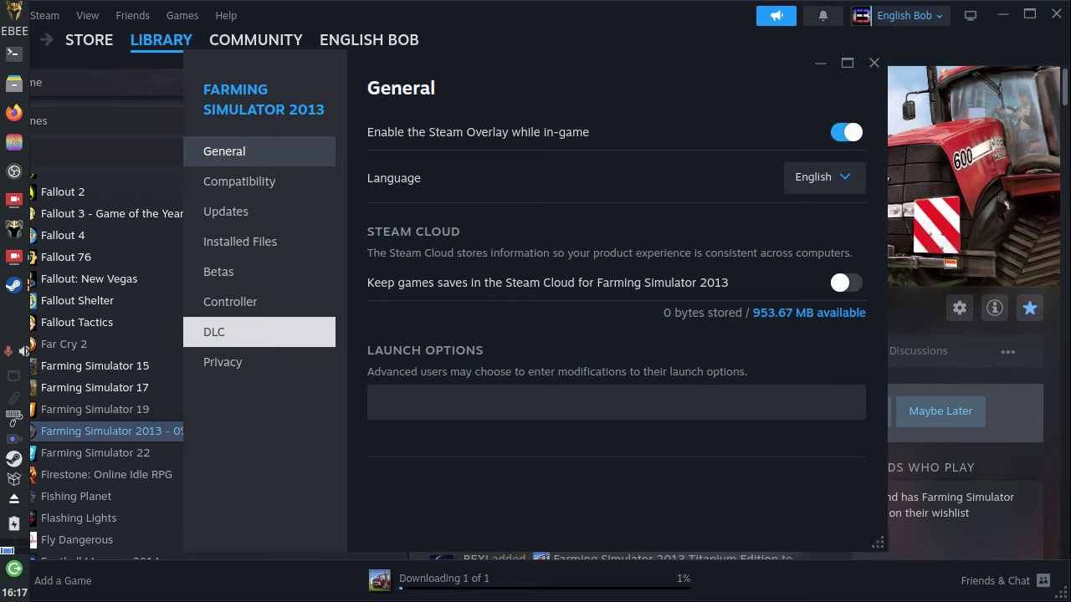
pyautogui.press('Return')
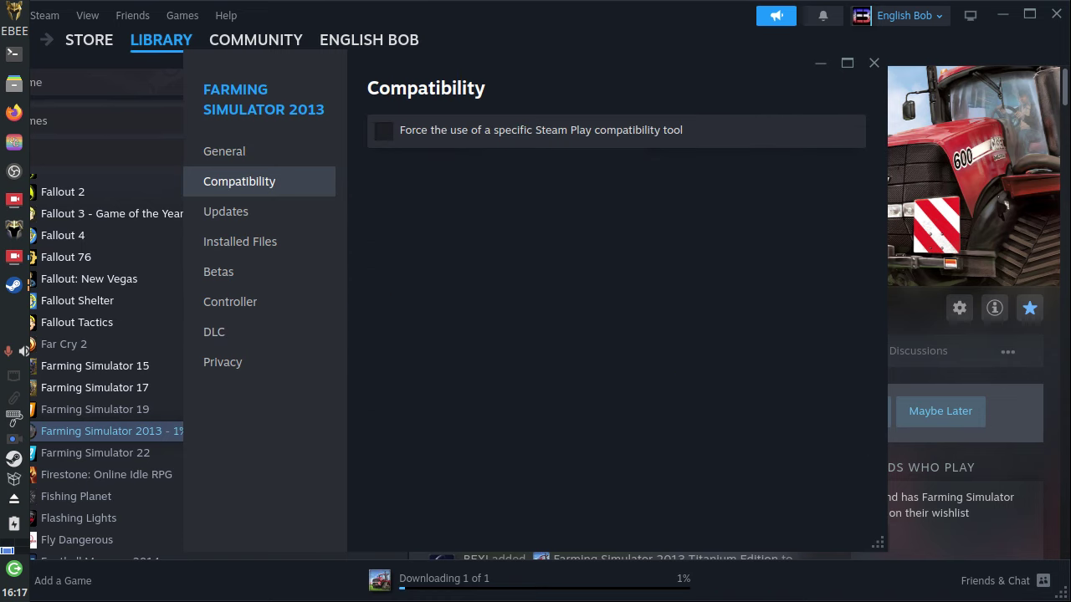
# Force Proton 7.0-6 as the compatibility tool, then close Properties and the Steam window.
pyautogui.press('space')
pyautogui.press('Down')
pyautogui.press('Return')
pyautogui.press('Down')
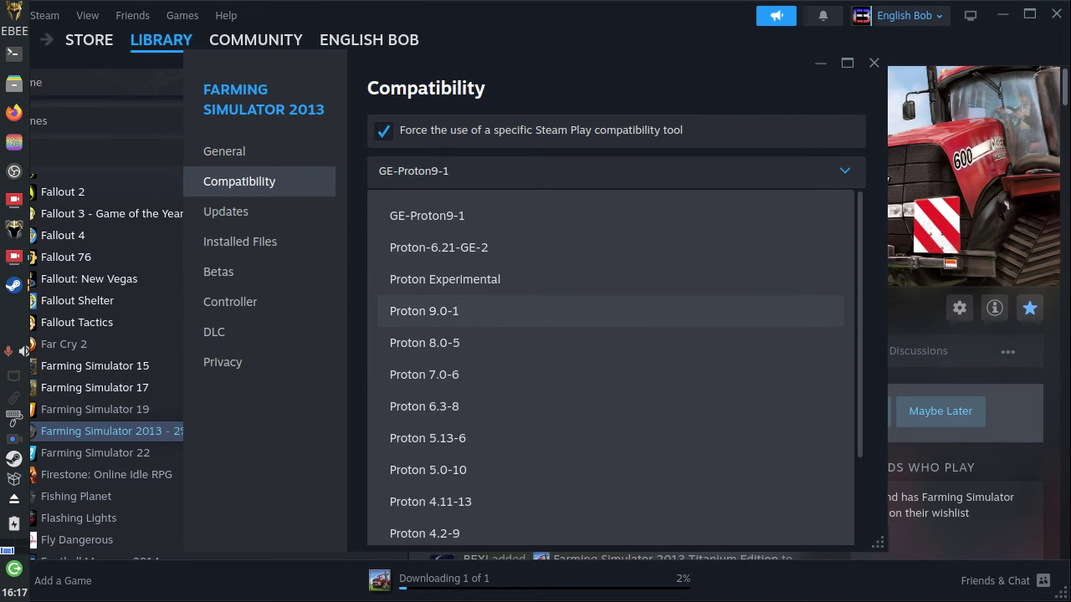
pyautogui.press('Down')
pyautogui.press('Down')
pyautogui.press('Return')
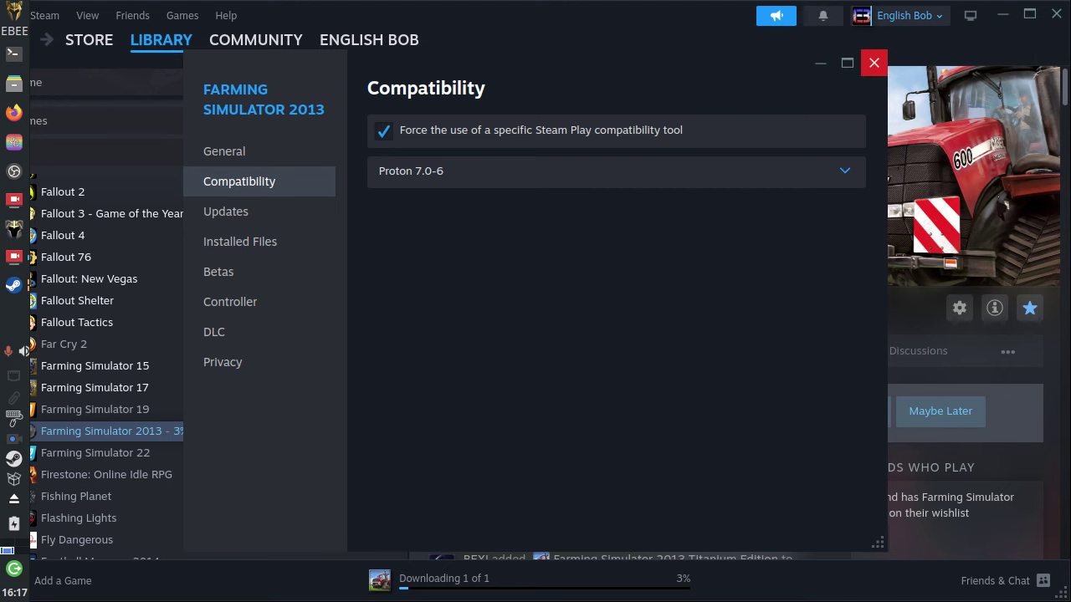
pyautogui.click(874, 63)
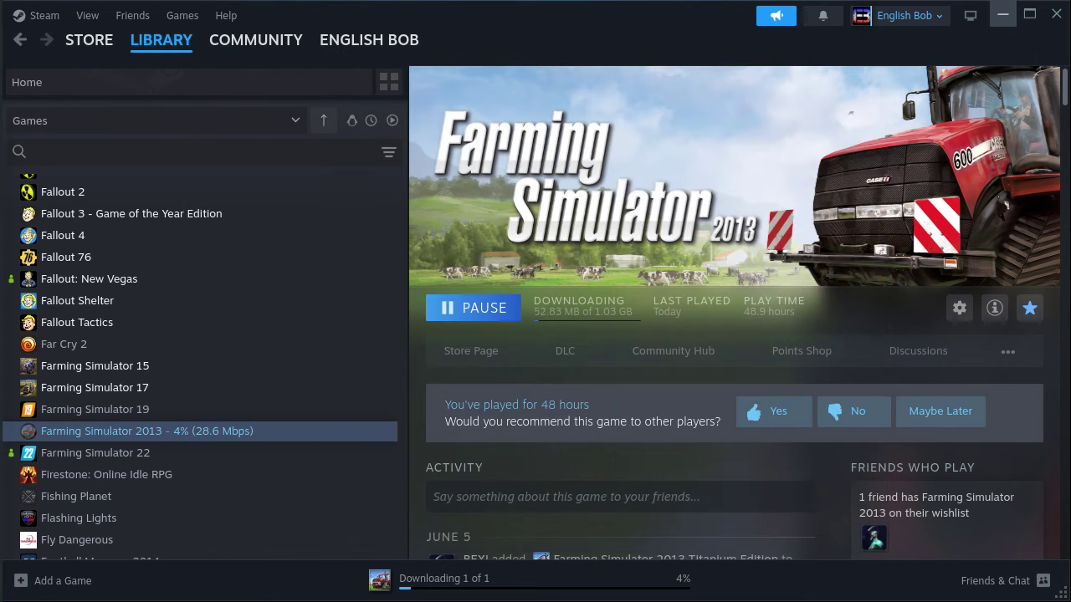
pyautogui.click(1055, 14)
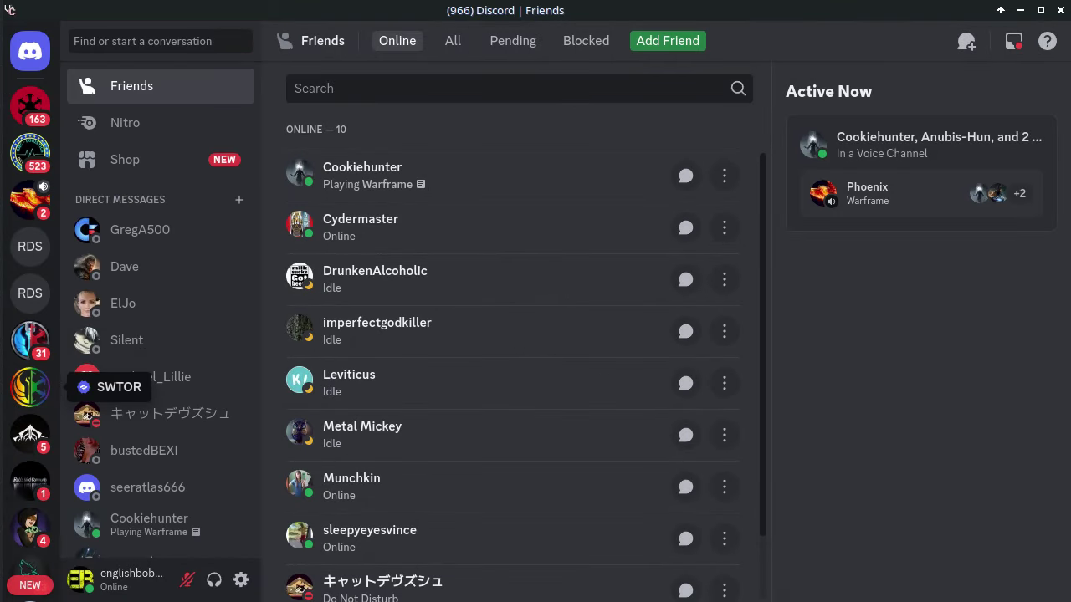
# Join the EB on MX voice channel and turn off Show Non-Video Participants.
pyautogui.scroll(-1, 30, 386)
pyautogui.scroll(-4, 30, 386)
pyautogui.scroll(-5, 30, 386)
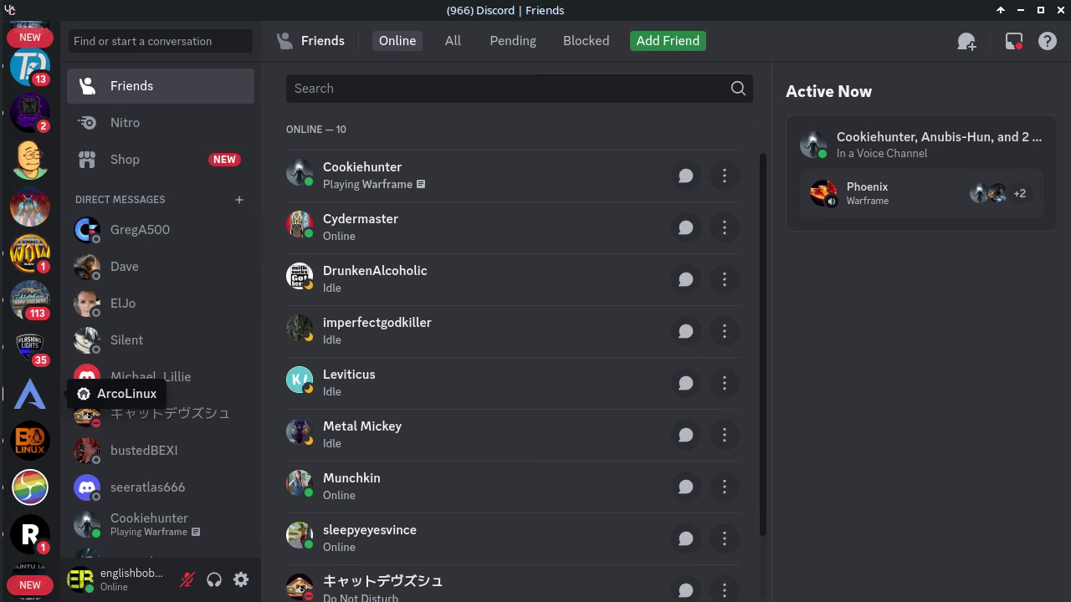
pyautogui.scroll(-4, 30, 487)
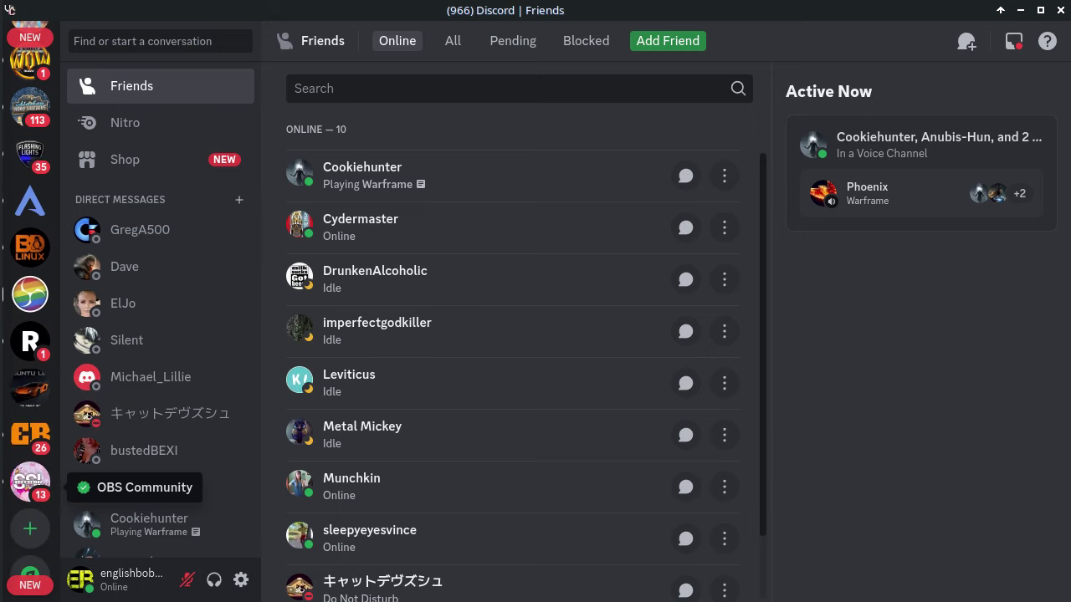
pyautogui.click(30, 434)
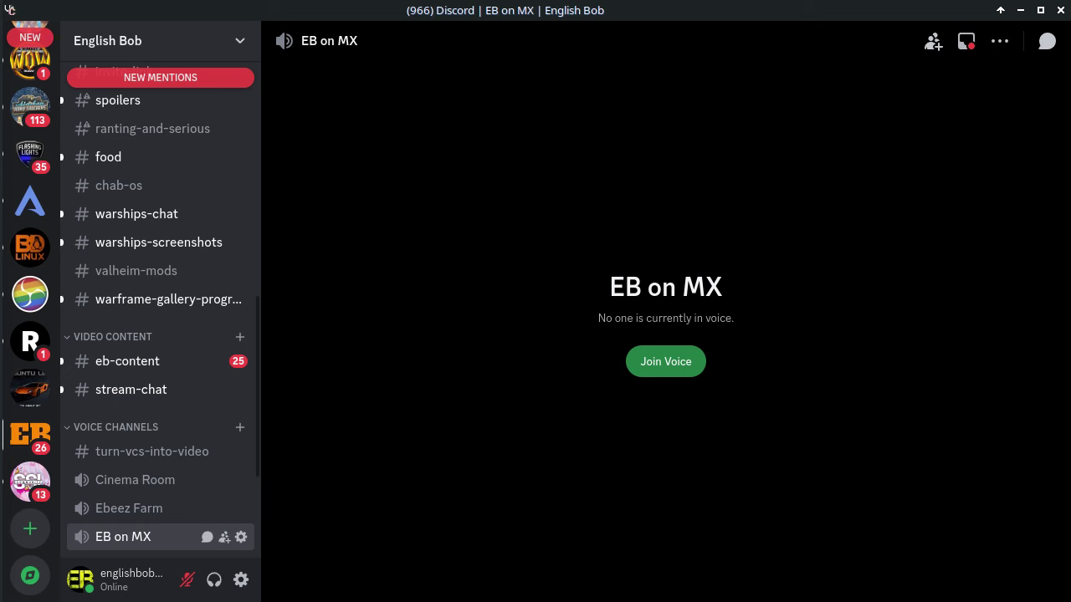
pyautogui.click(125, 536)
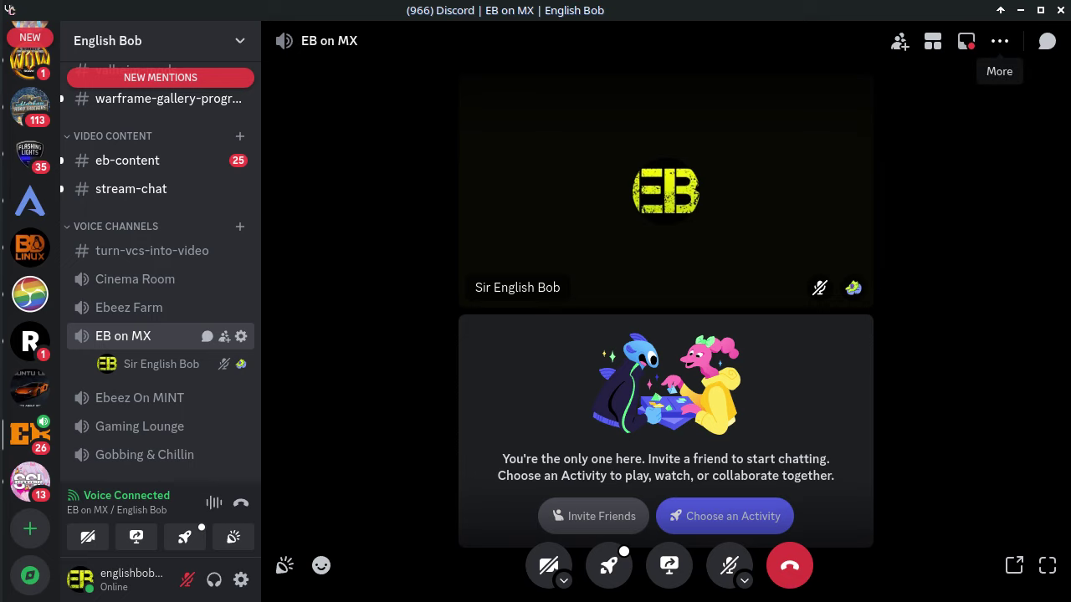
pyautogui.click(999, 40)
pyautogui.click(958, 76)
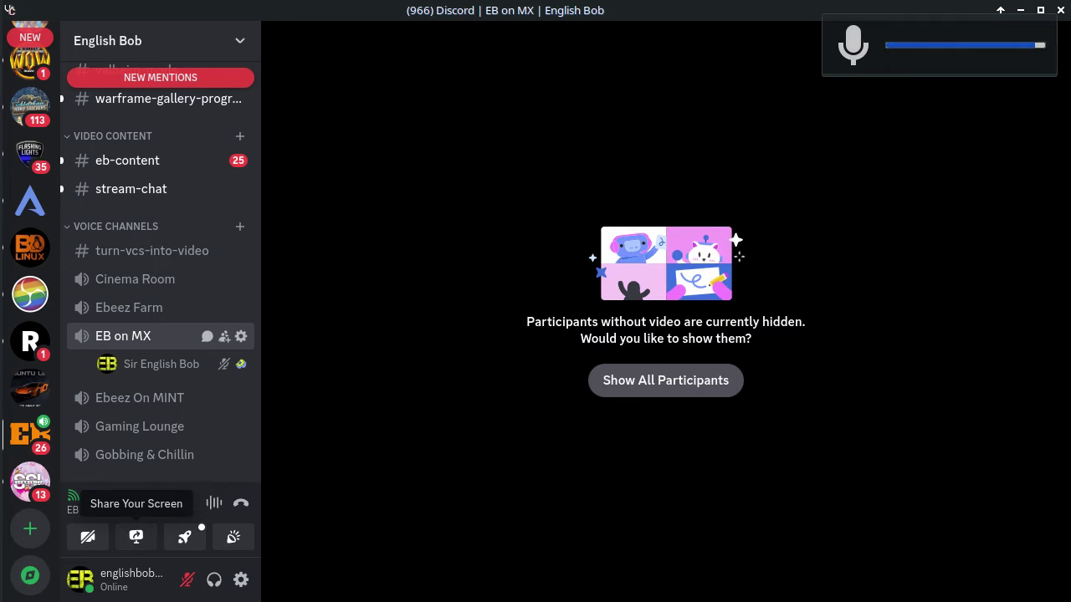
# Screenshare the entire screen with Entire System as the audio source.
pyautogui.click(136, 537)
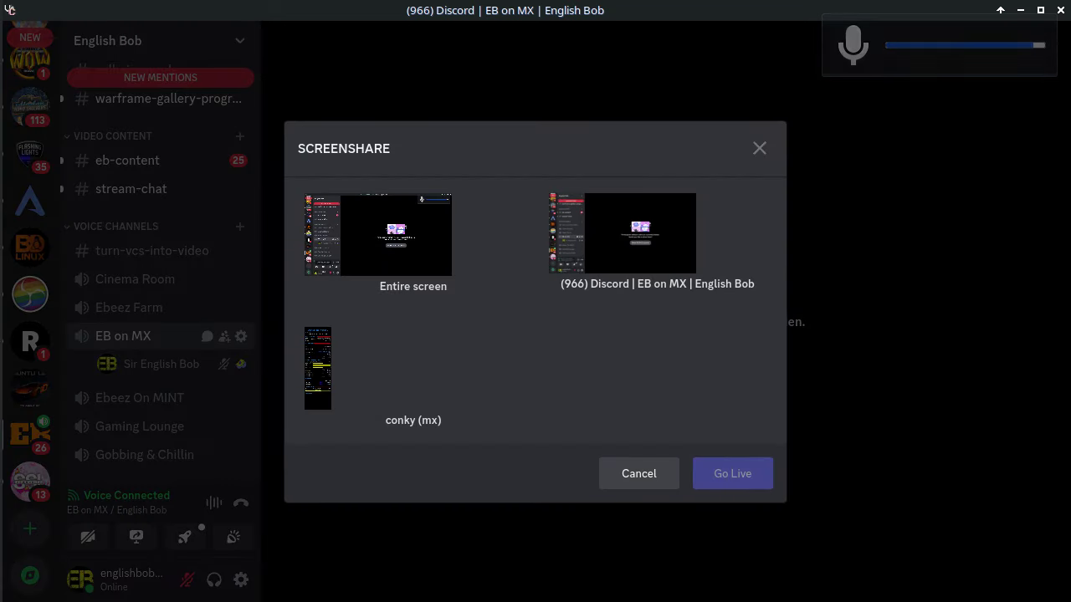
pyautogui.click(378, 234)
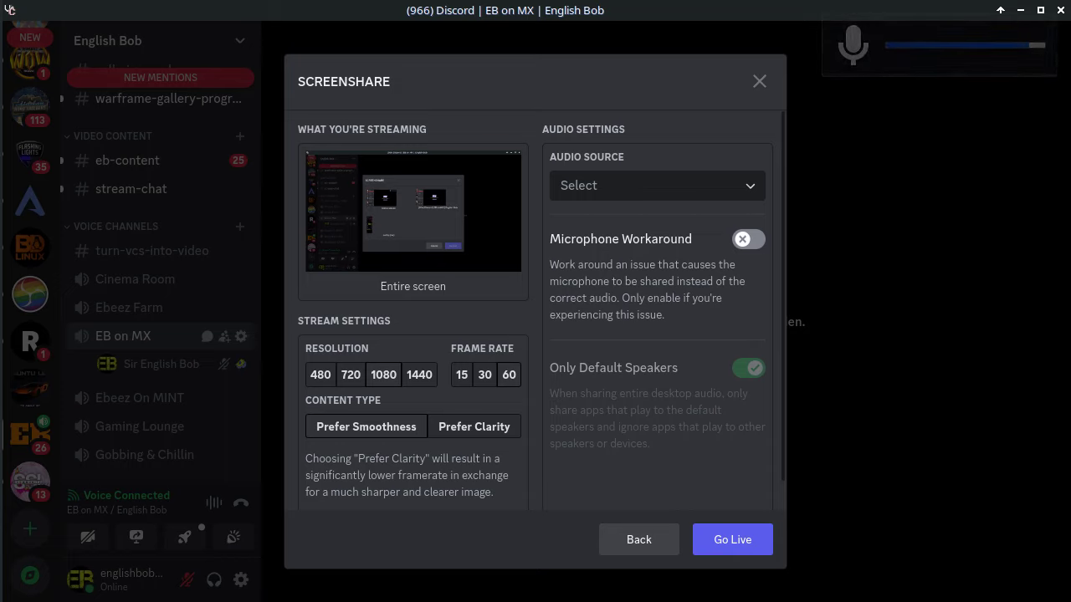
pyautogui.click(656, 185)
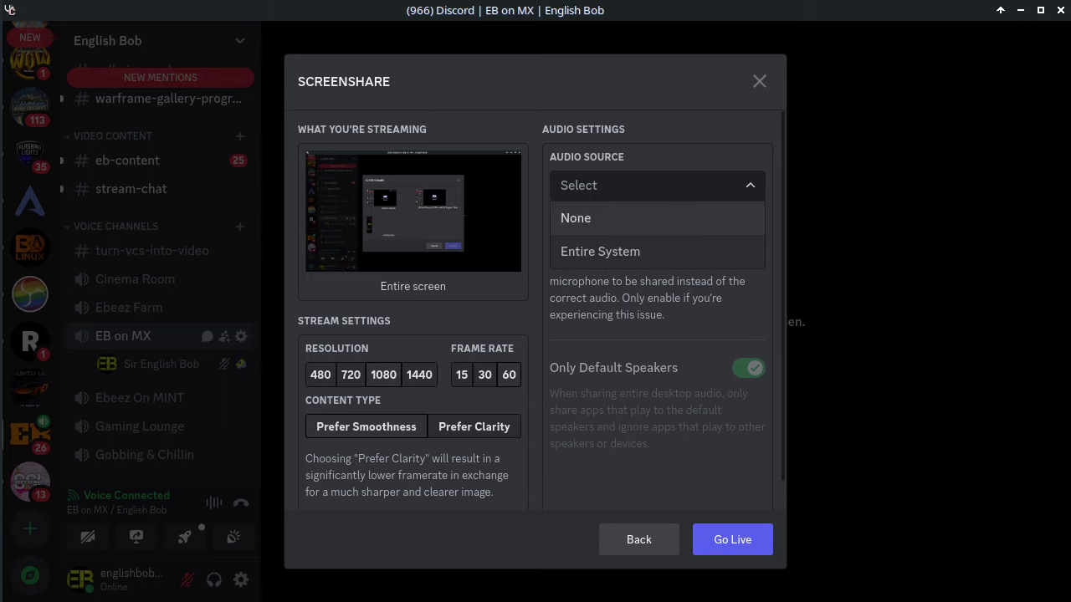
pyautogui.click(600, 251)
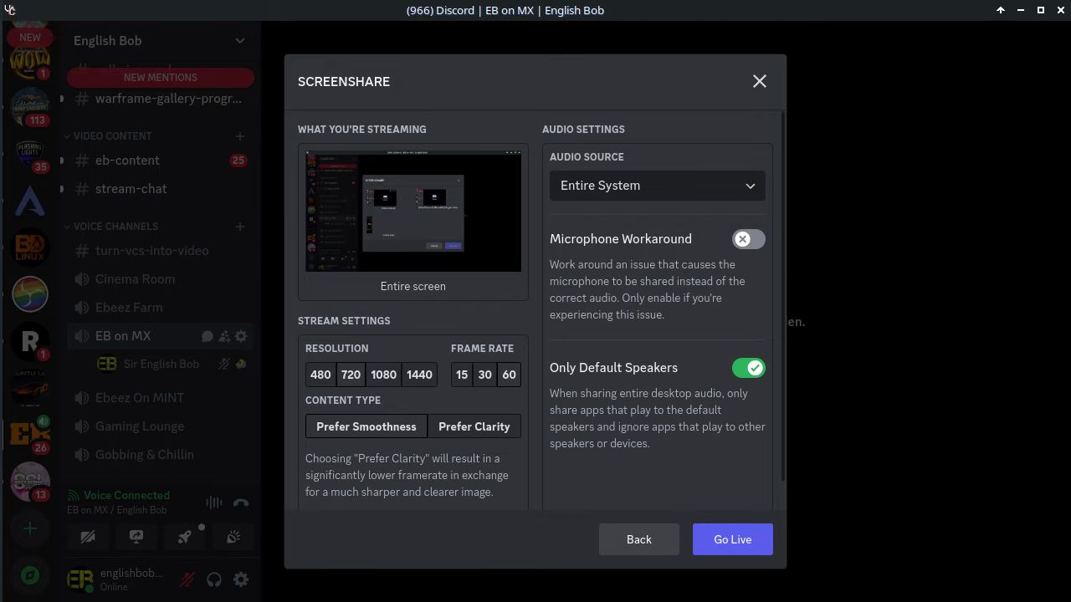
pyautogui.click(759, 81)
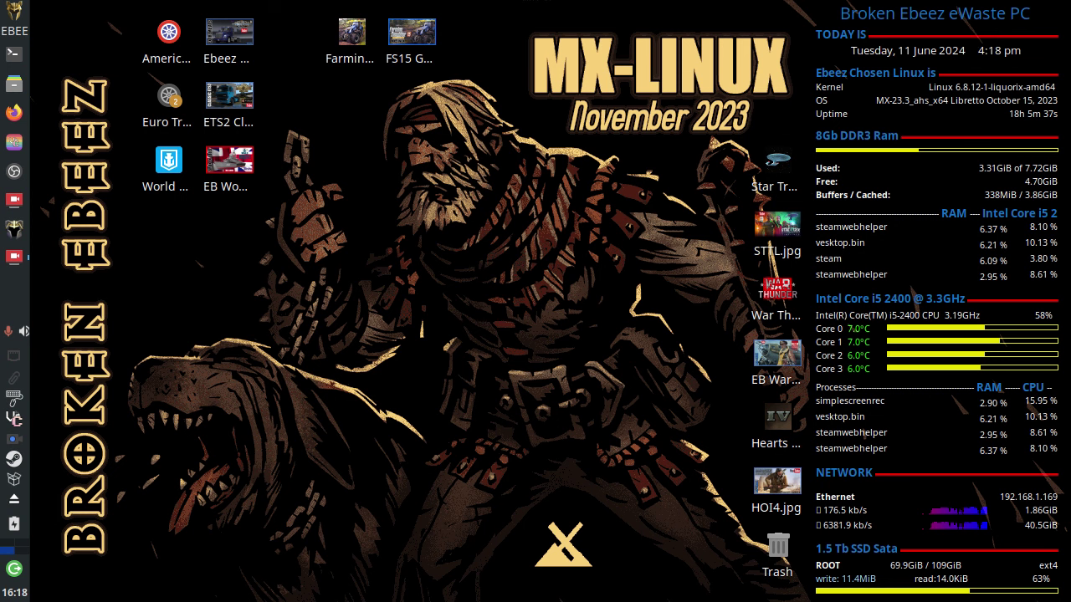
# Quit Vesktop from its tray icon menu.
pyautogui.rightClick(13, 419)
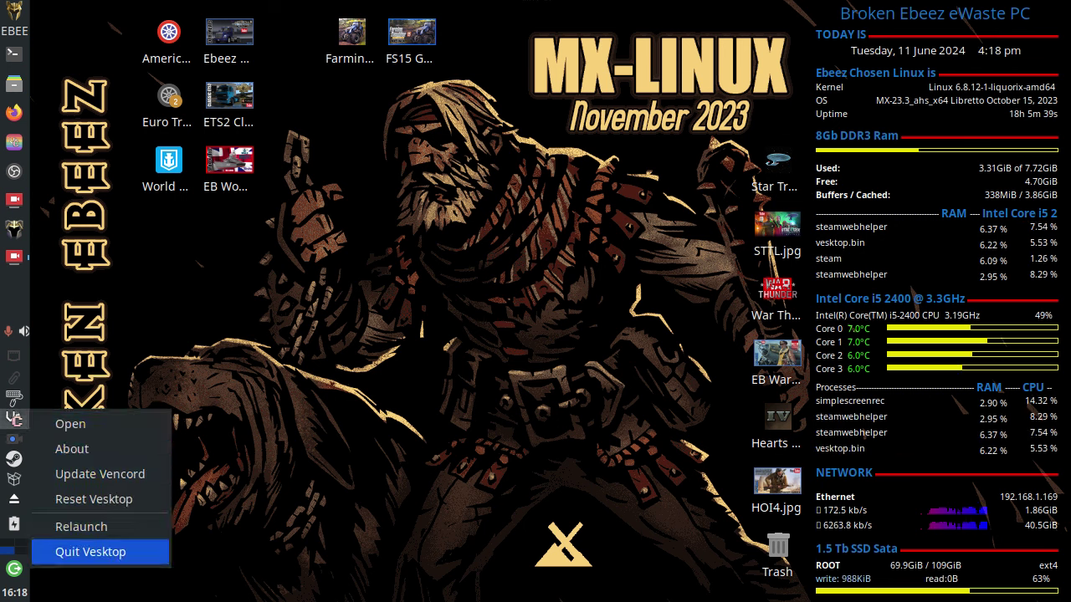
pyautogui.click(90, 551)
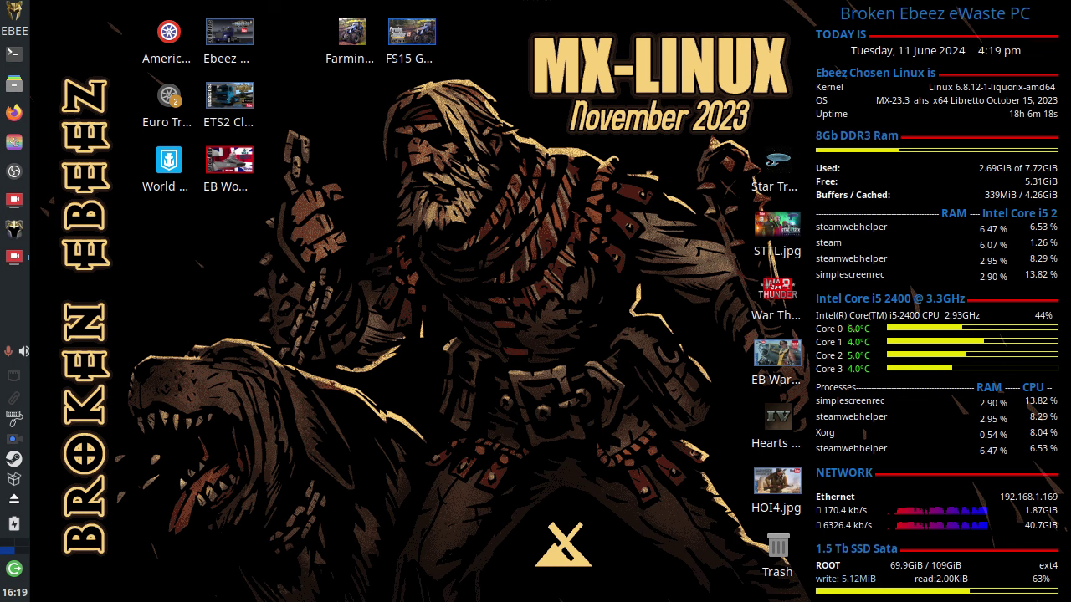
# Launch Htop from the Whisker menu's System category and reposition its terminal window.
pyautogui.click(15, 15)
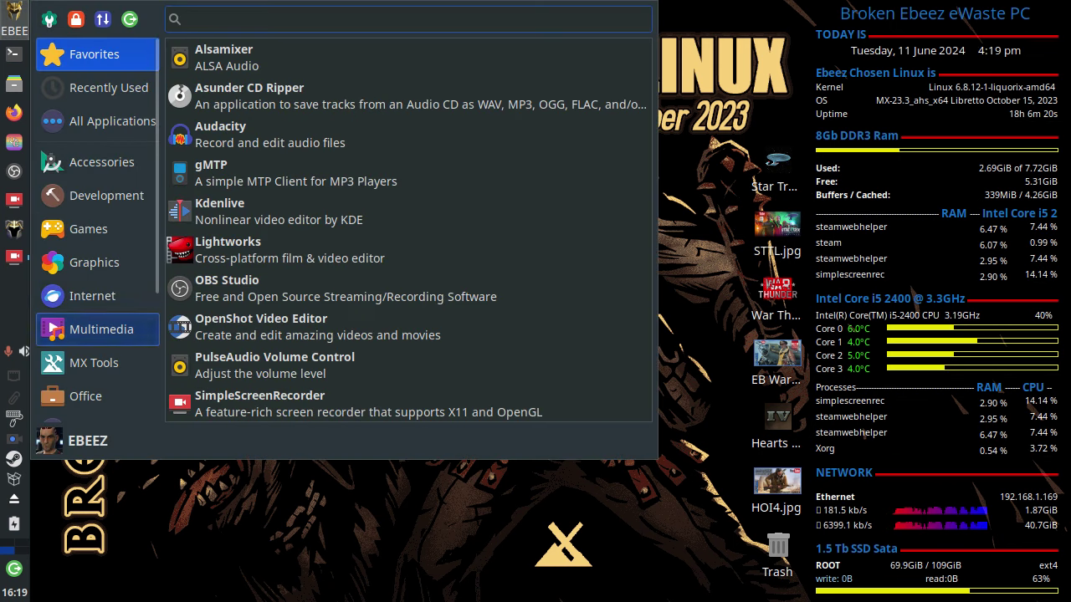
pyautogui.scroll(-2, 96, 330)
pyautogui.scroll(-3, 96, 331)
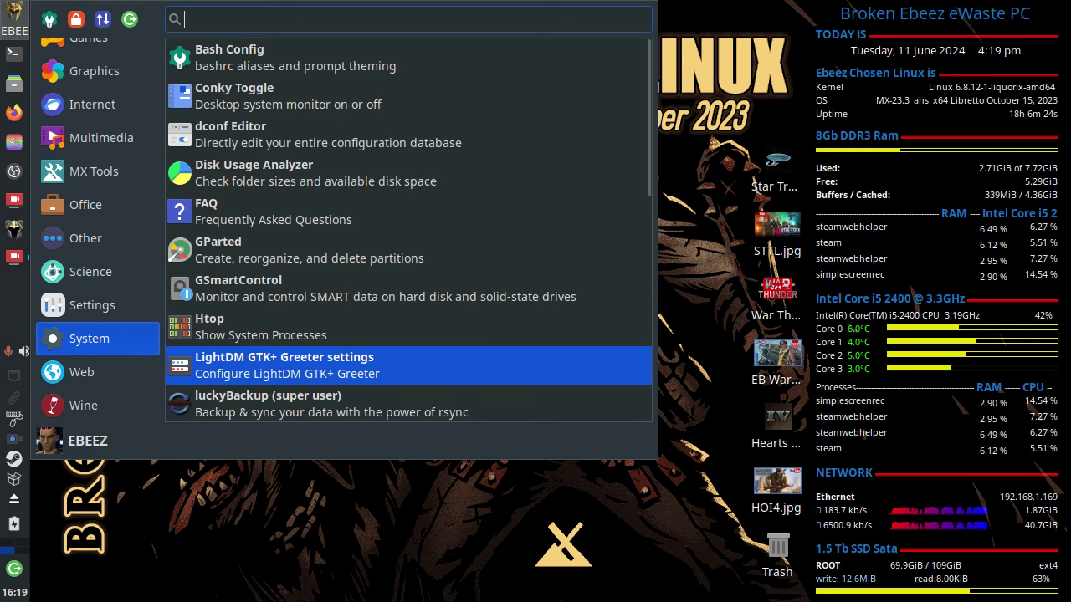
pyautogui.scroll(-1, 408, 365)
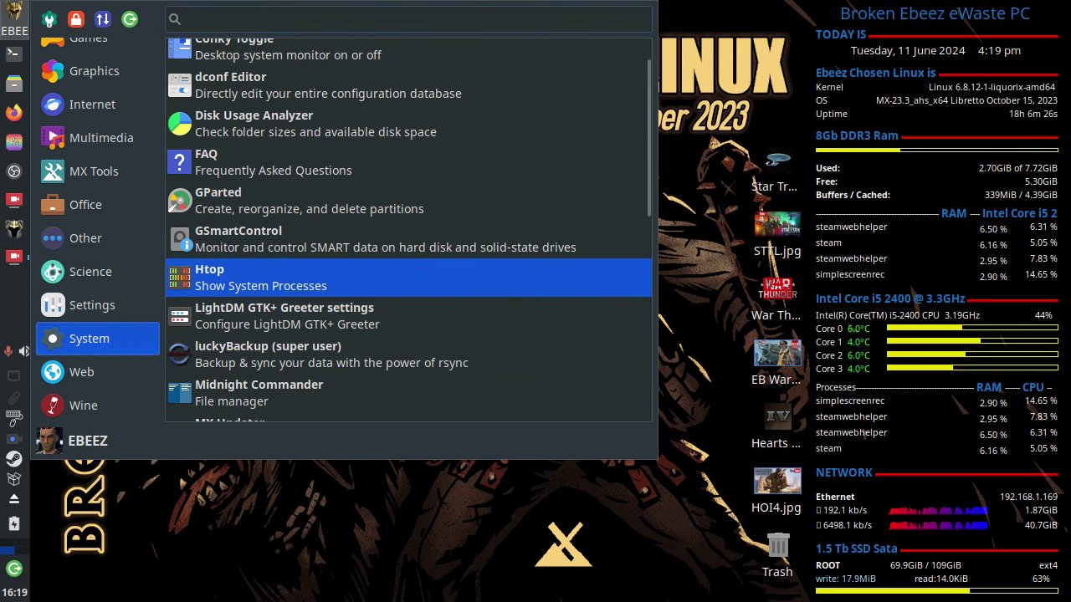
pyautogui.click(410, 277)
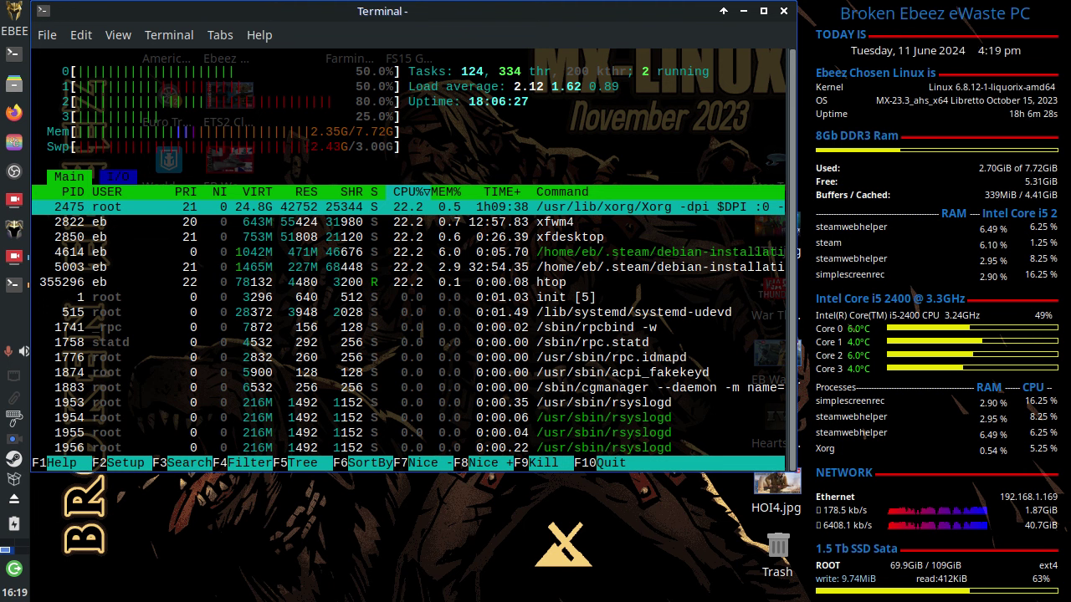
pyautogui.moveTo(384, 11)
pyautogui.mouseDown()
pyautogui.moveTo(456, 74)
pyautogui.moveTo(557, 120)
pyautogui.moveTo(595, 162)
pyautogui.moveTo(486, 130)
pyautogui.moveTo(434, 146)
pyautogui.moveTo(477, 125)
pyautogui.moveTo(495, 141)
pyautogui.mouseUp()
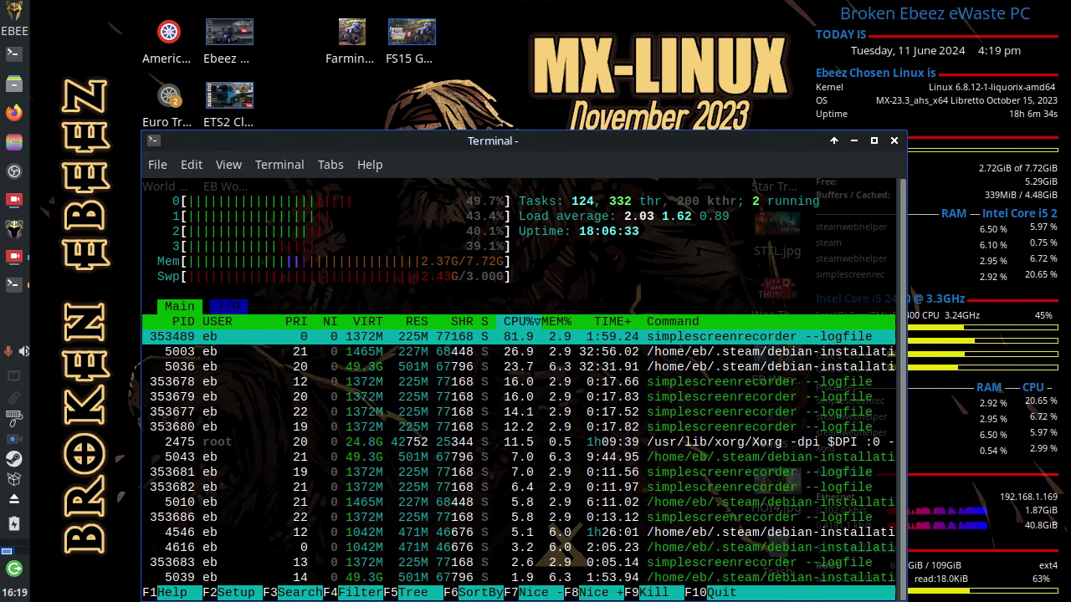
pyautogui.moveTo(493, 141); pyautogui.dragTo(471, 88)
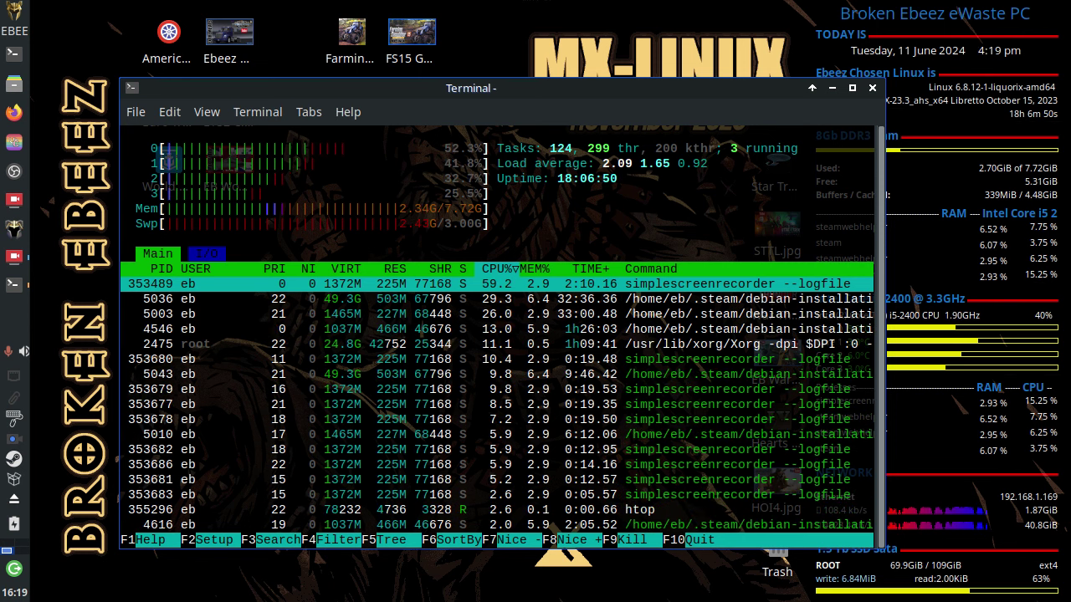
pyautogui.moveTo(471, 88)
pyautogui.mouseDown()
pyautogui.moveTo(489, 68)
pyautogui.moveTo(483, 30)
pyautogui.mouseUp()
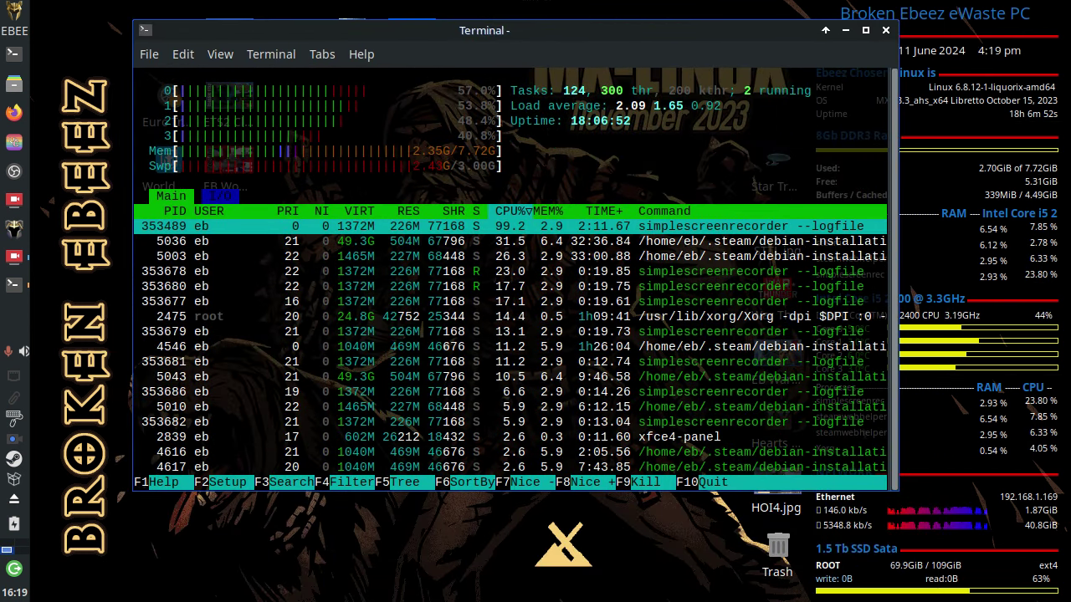
# Close the Terminal window running htop.
pyautogui.click(885, 30)
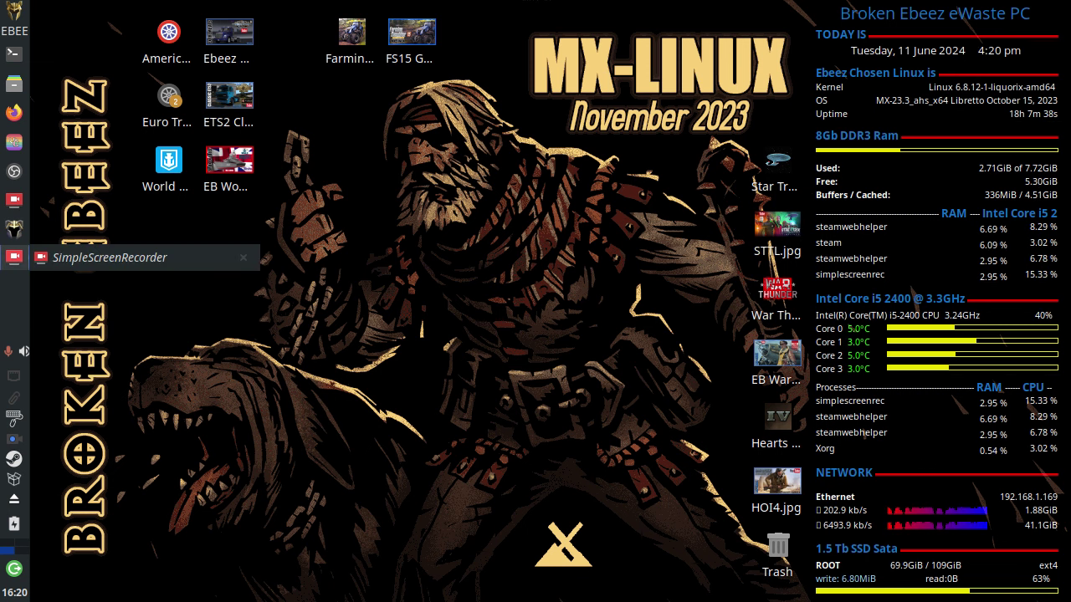
# Bring up SimpleScreenRecorder from the taskbar, start its live preview, and move it right.
pyautogui.click(14, 257)
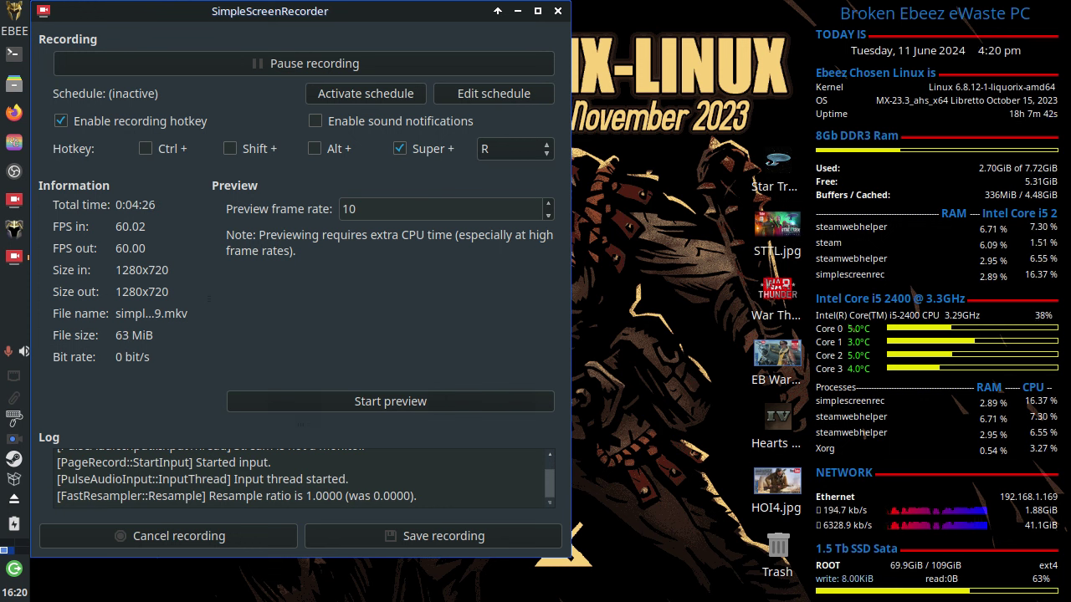
pyautogui.click(390, 401)
pyautogui.moveTo(251, 11); pyautogui.dragTo(326, 38)
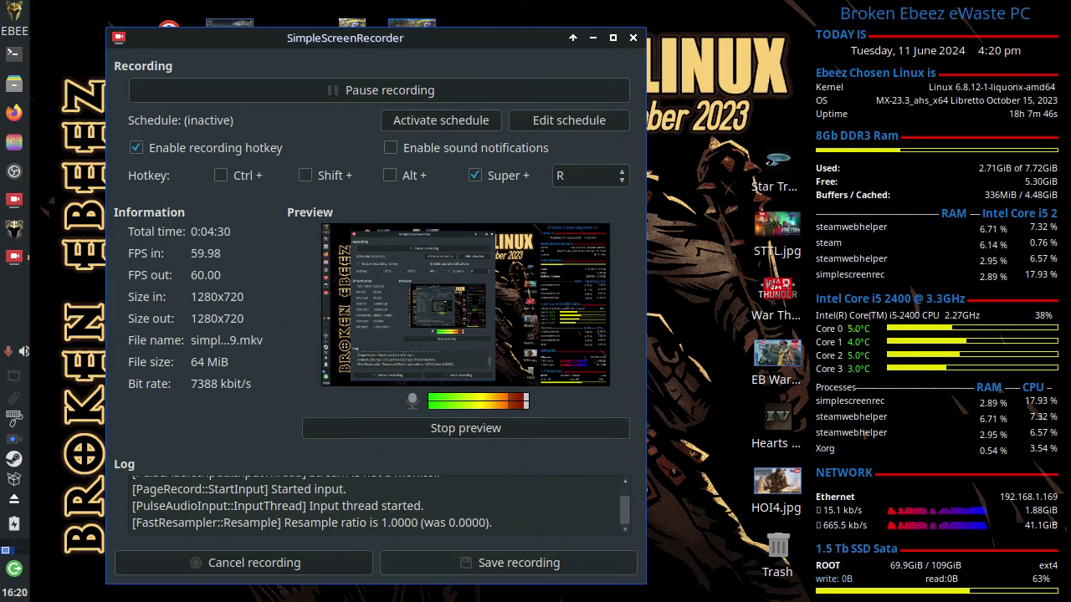